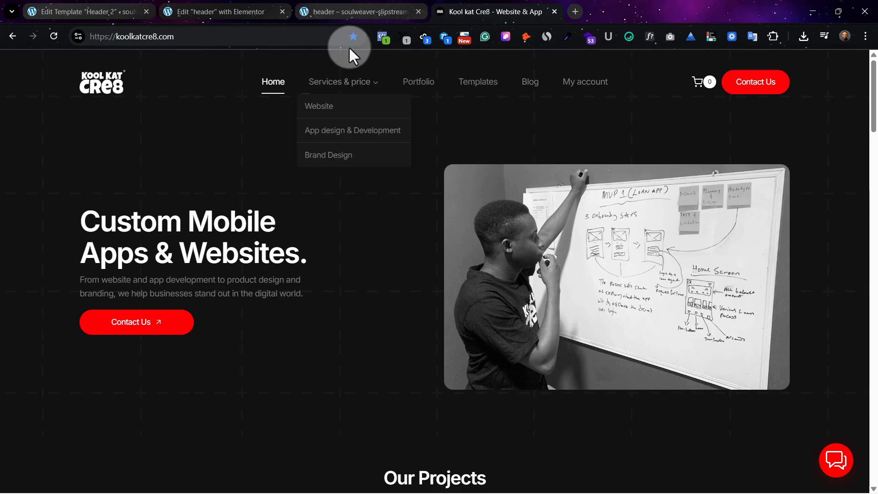
Preview the published header by opening and closing its flyout navigation menu
left_click(346, 9)
left_click(37, 87)
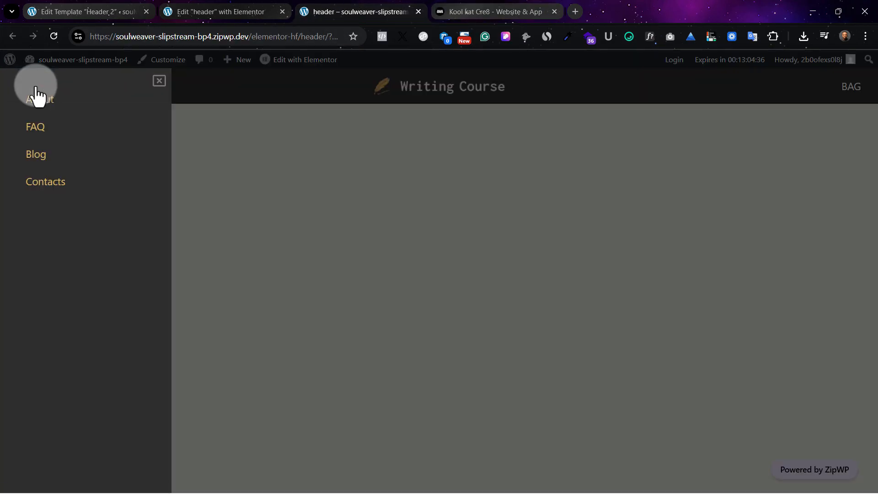
left_click(159, 83)
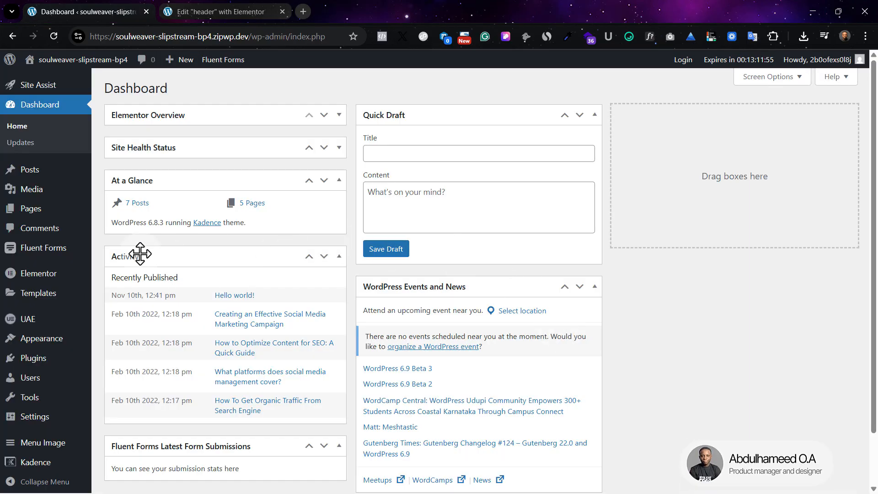
Open the site's menu management screen and review the Main menu's items and display location
mouse_move(53, 337)
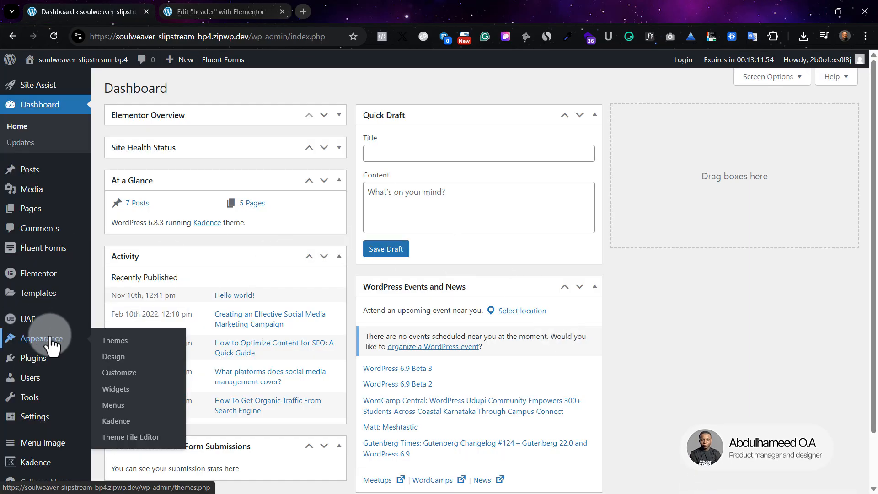
left_click(120, 405)
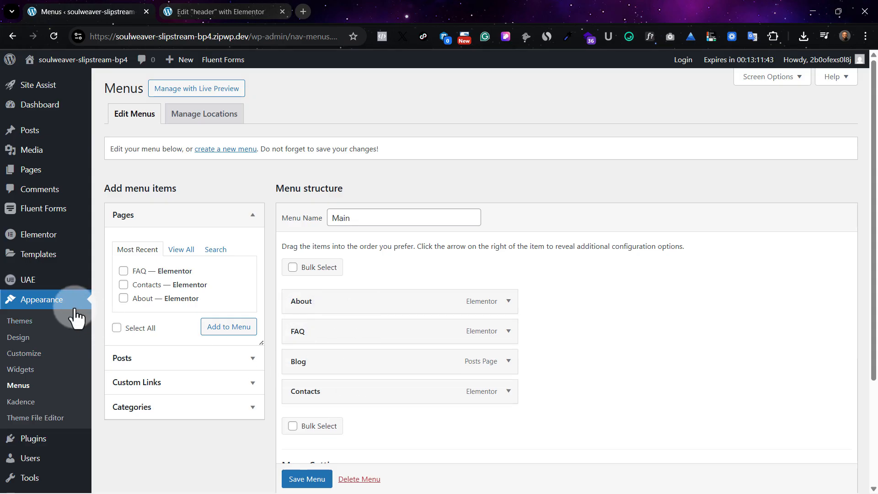
scroll(57, 306, "down", 3)
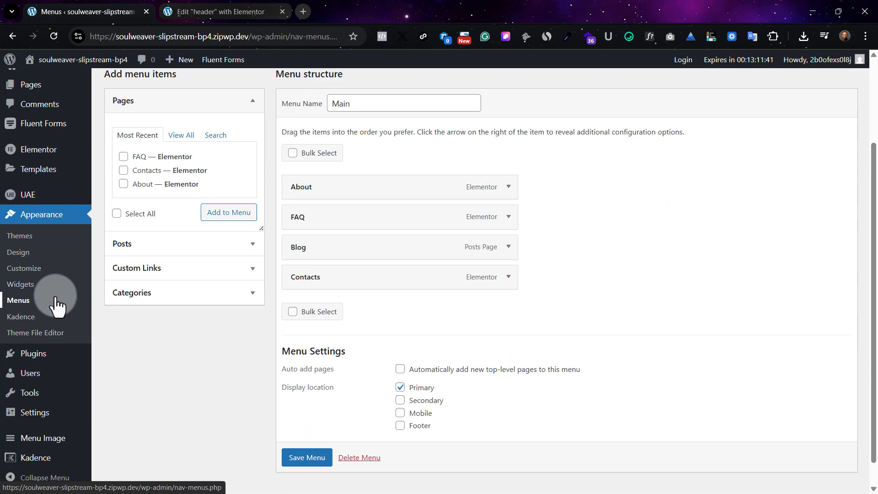
Search the plugin library for "Ultimate Addons for Elementor"
left_click(43, 359)
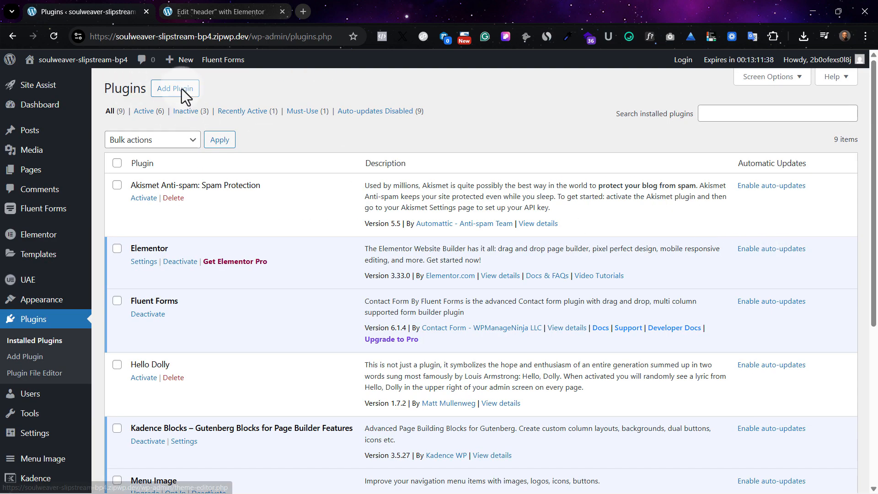
left_click(182, 89)
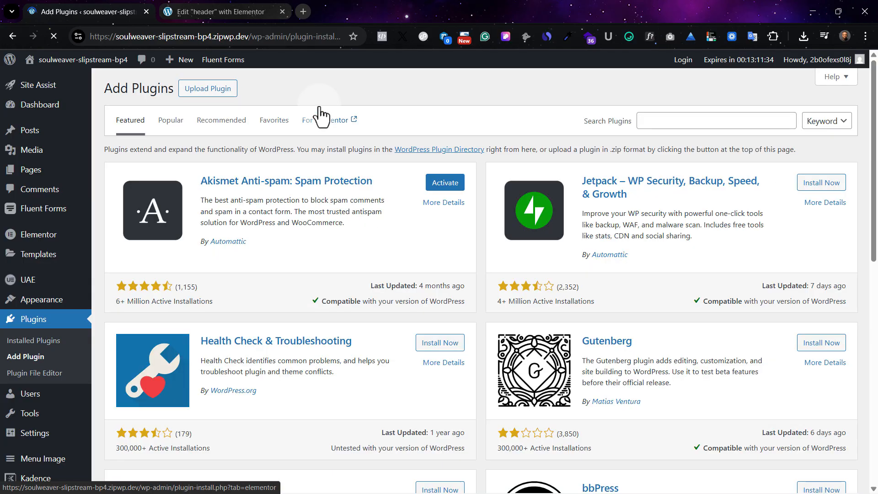
left_click(660, 120)
type("Ultimate Addons for Elementor")
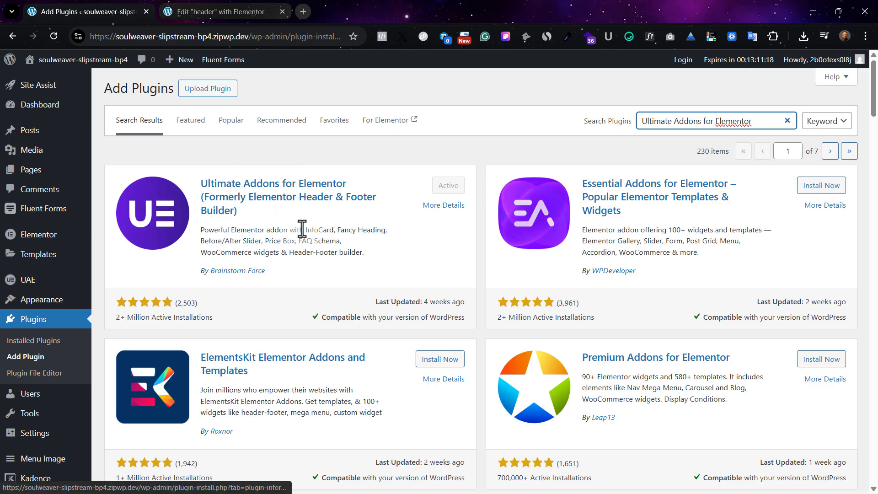
Add a new template in UAE's Header & Footer builder and title it "Header"
left_click(46, 374)
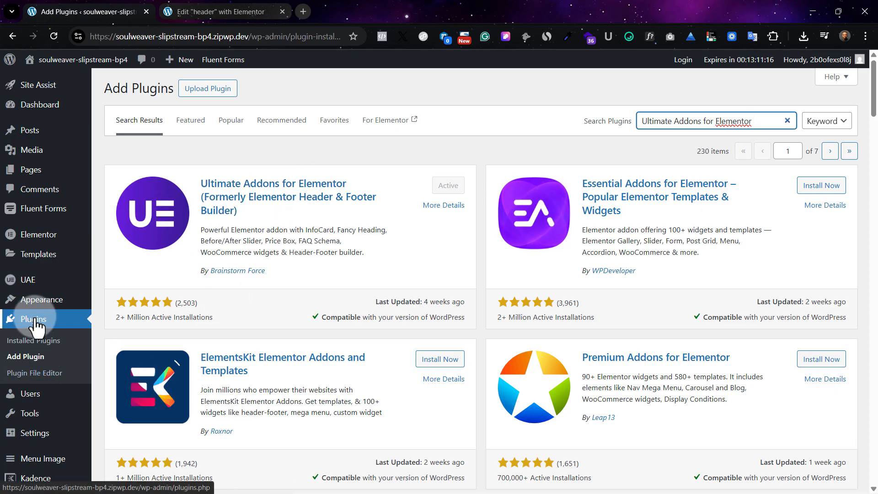
mouse_move(40, 291)
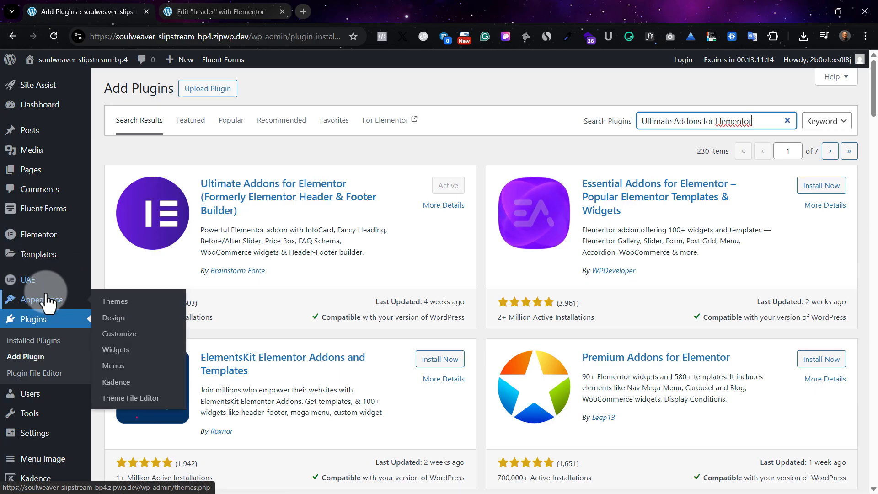
left_click(130, 304)
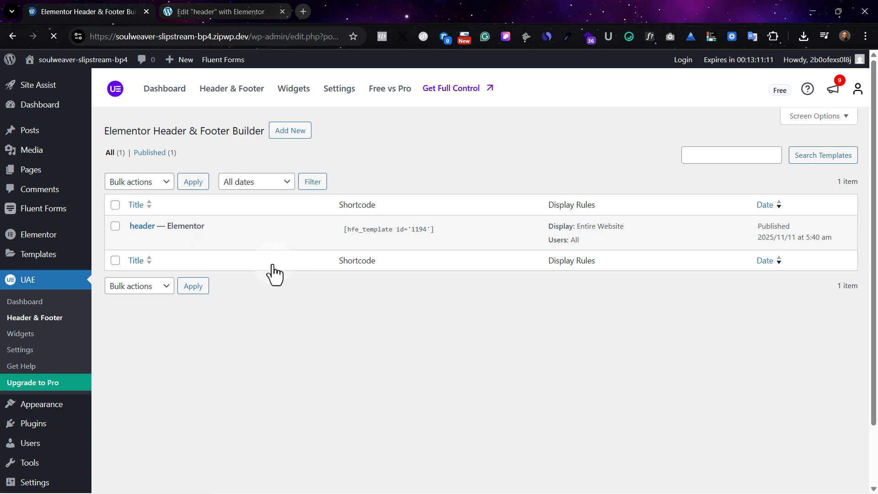
left_click(295, 133)
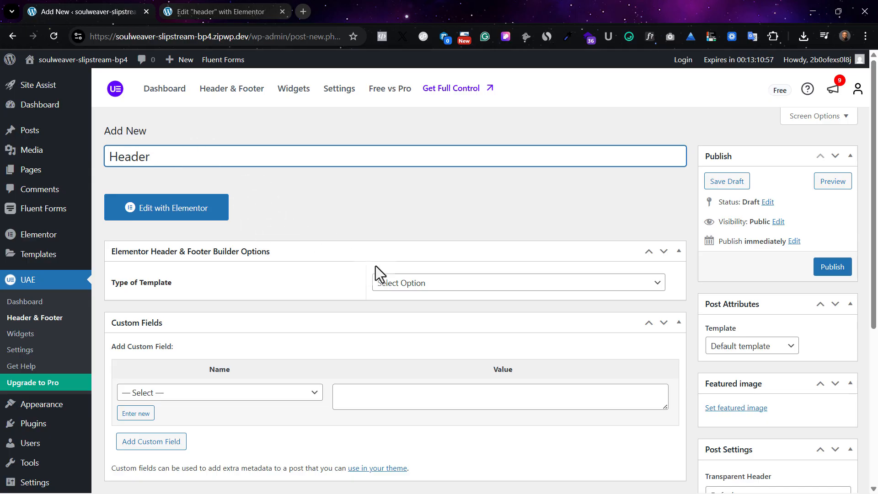
scroll(382, 264, "down", 1)
left_click(435, 157)
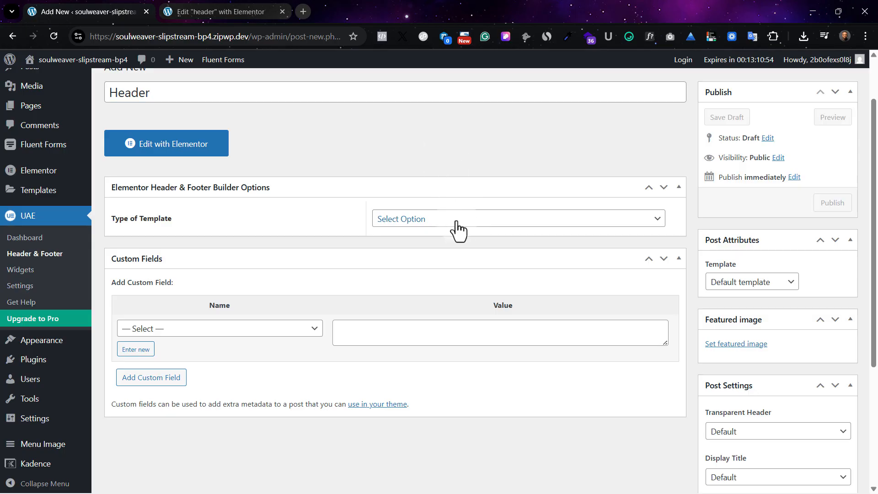
Set the template type to Header and display it on the Entire Website
left_click(457, 229)
left_click(464, 253)
left_click(465, 263)
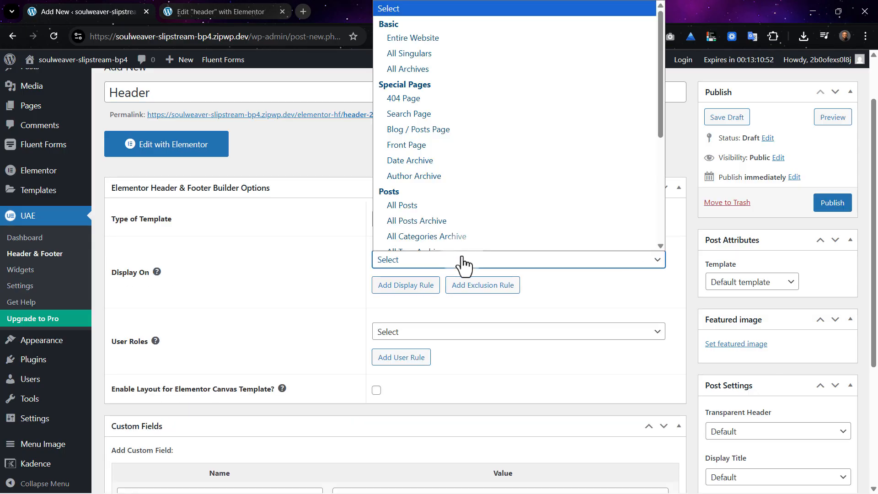
left_click(464, 33)
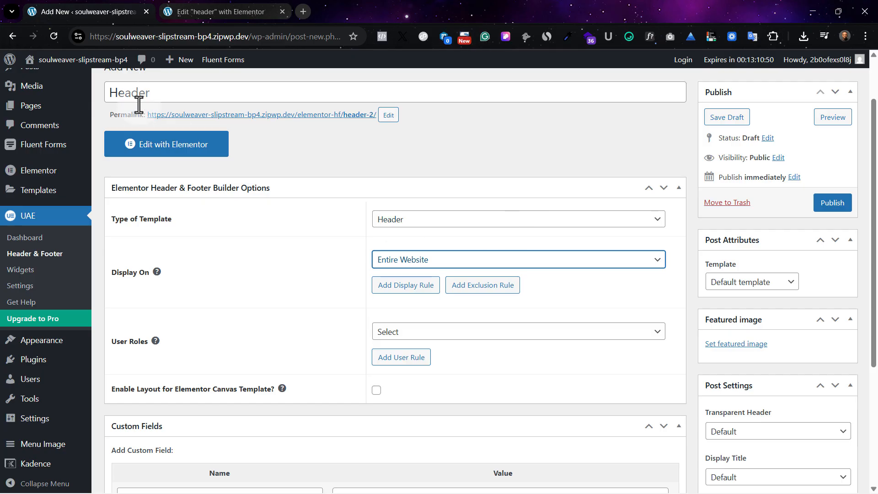
Retitle the template "Header 2" and set its user roles to All
left_click(165, 97)
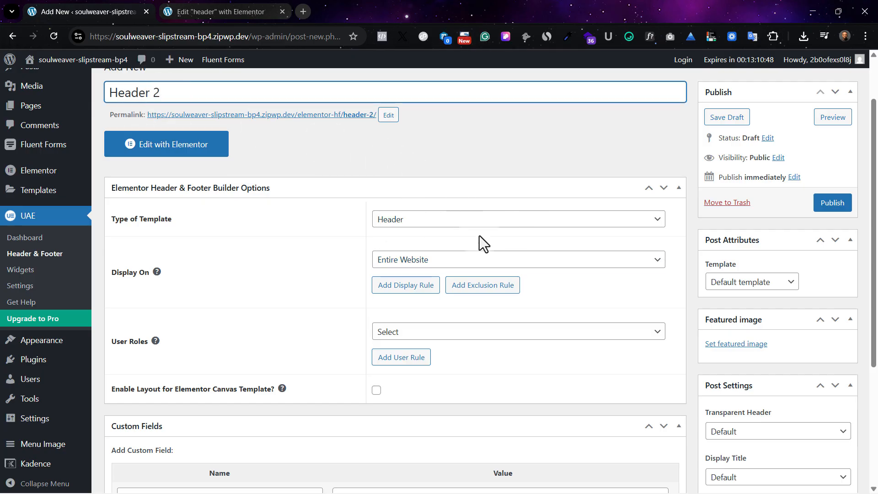
left_click(461, 333)
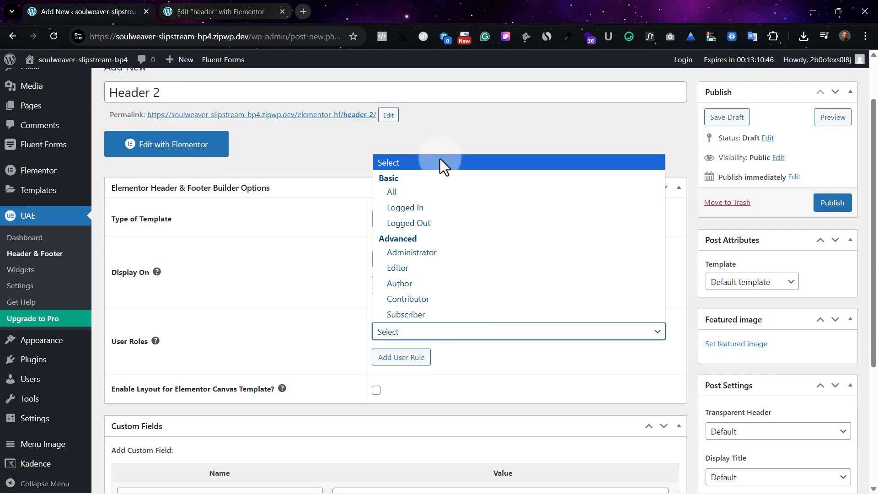
left_click(442, 188)
Publish the Header 2 template and review the available template types without changing the selection
scroll(494, 293, "down", 3)
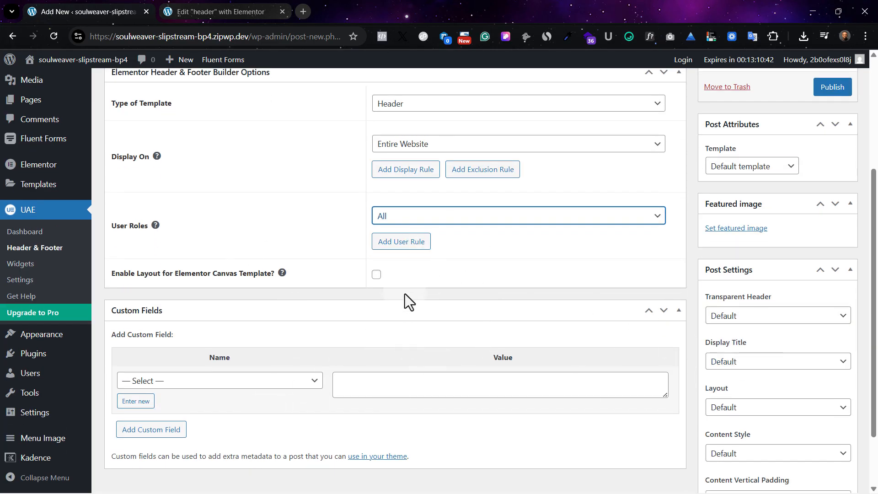
scroll(398, 316, "up", 1)
scroll(392, 339, "down", 3)
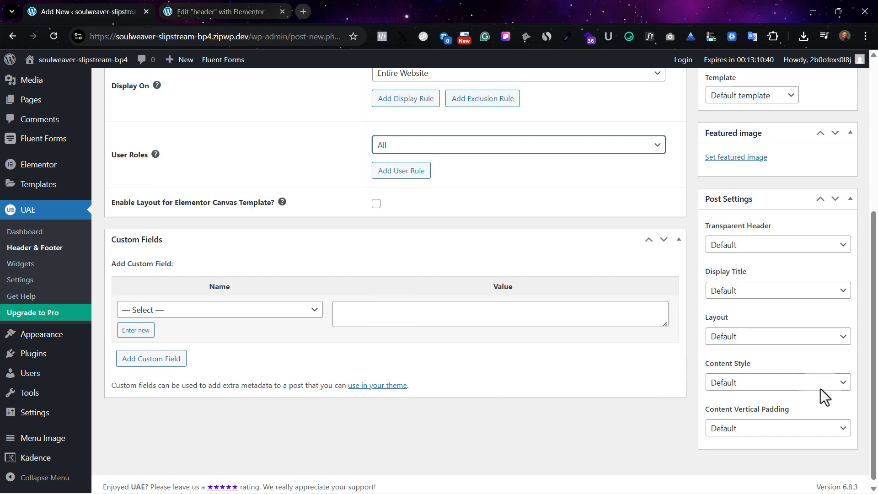
scroll(804, 258, "up", 5)
left_click(830, 234)
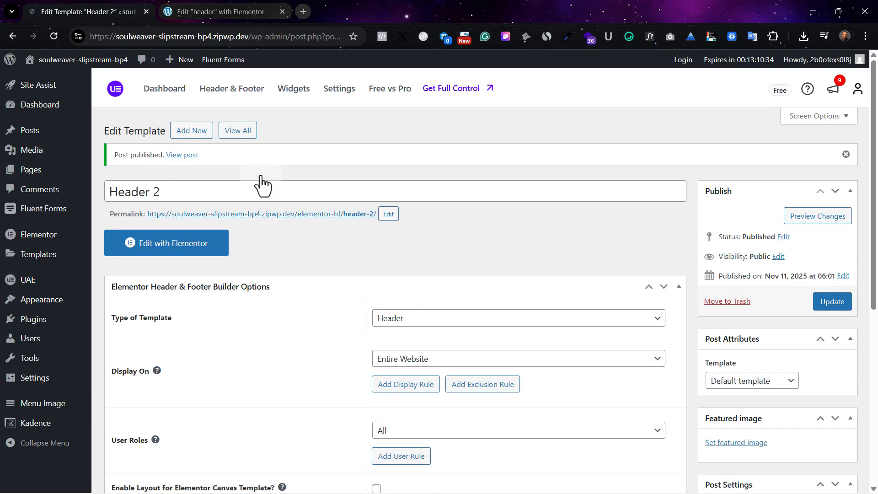
left_click(452, 319)
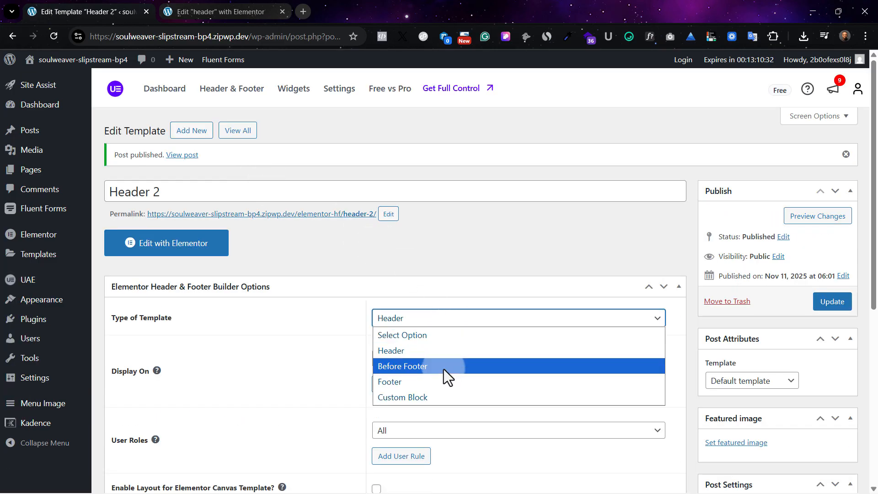
left_click(378, 237)
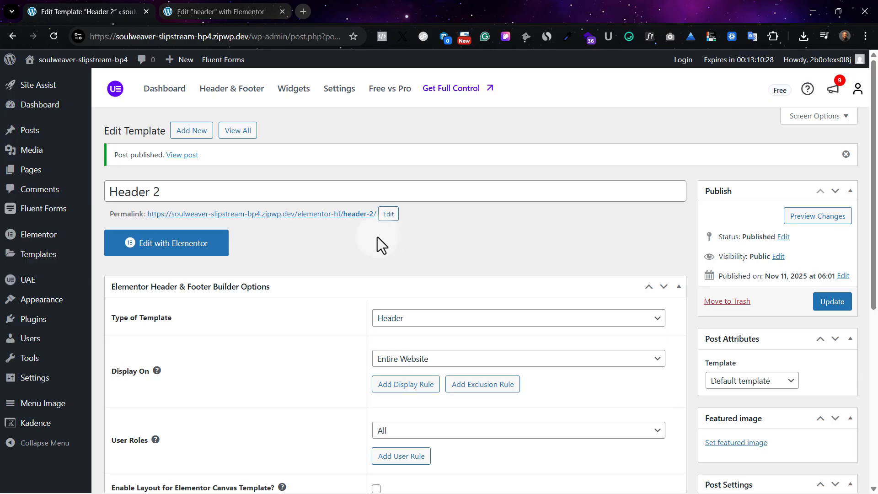
Switch to the Elementor editor for "header" and add UAE's Navigation Menu widget before the SHOP text
left_click(224, 11)
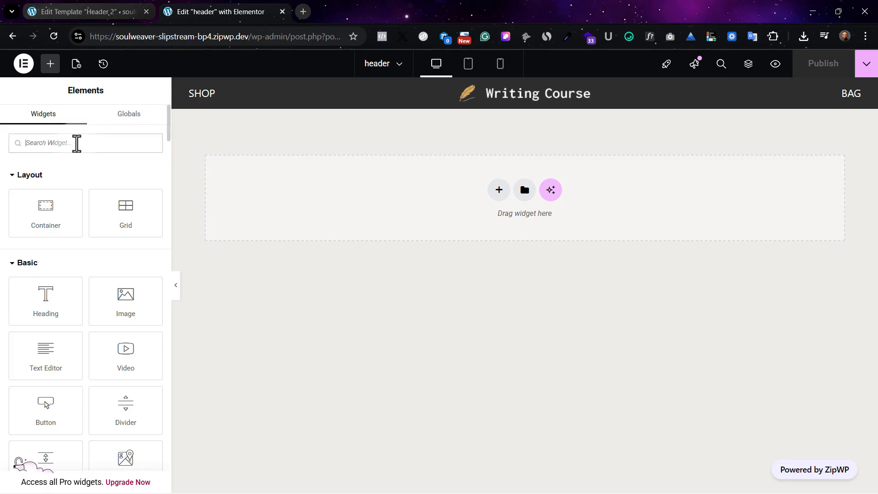
type("do")
key("BackSpace")
key("BackSpace")
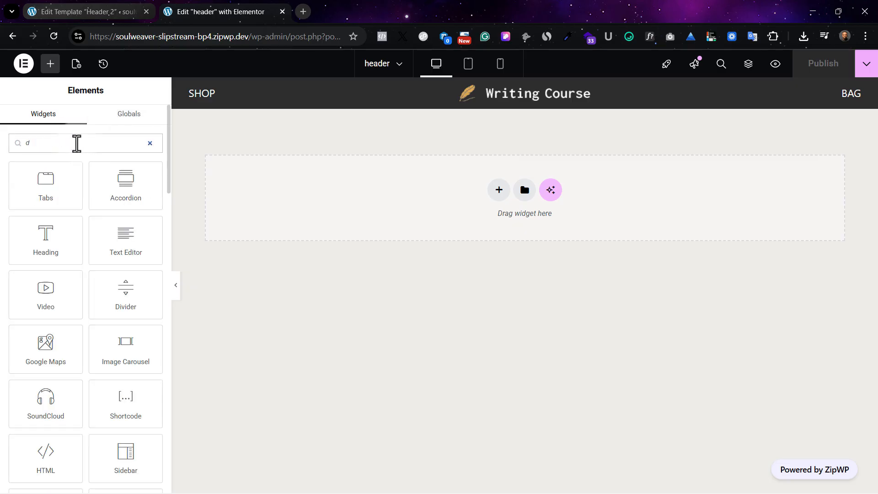
type("men")
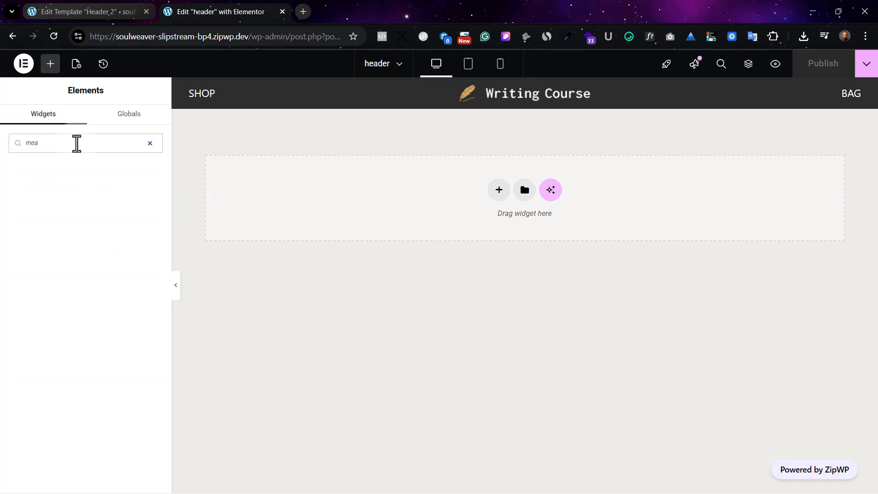
type("u")
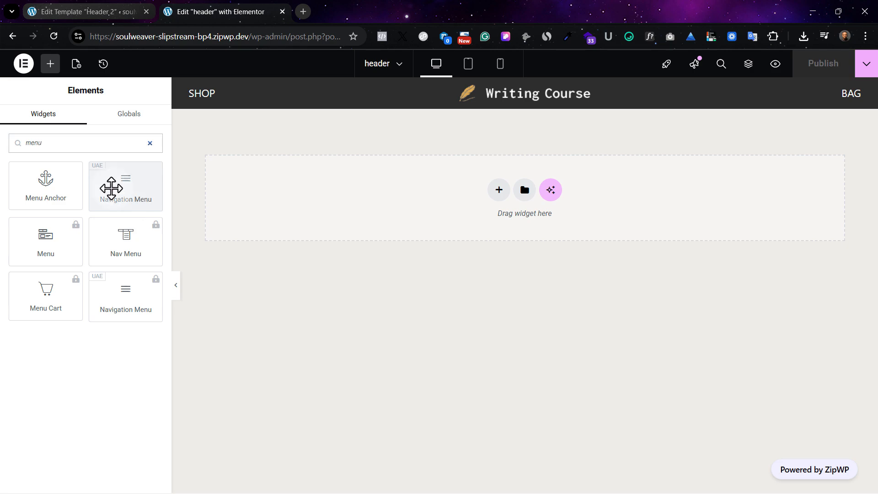
left_click_drag(111, 188, 190, 106)
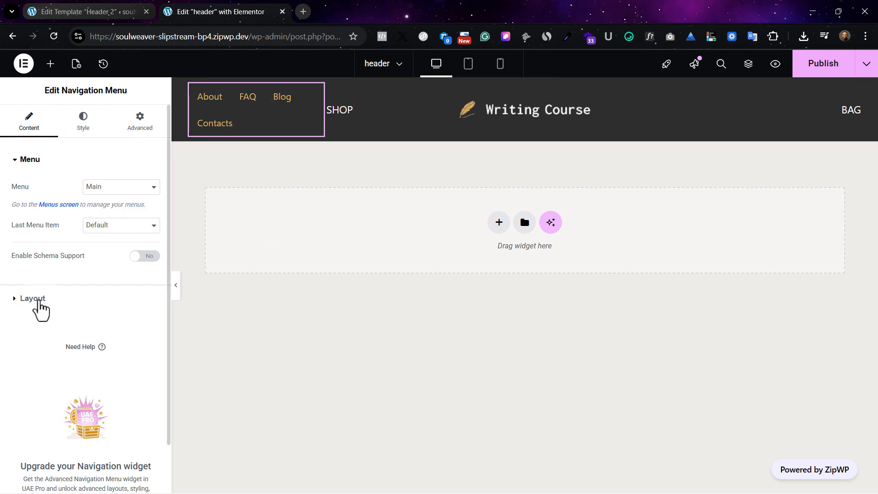
Set the navigation menu's layout to Flyout and test opening and closing the flyout panel
left_click(37, 299)
left_click(123, 227)
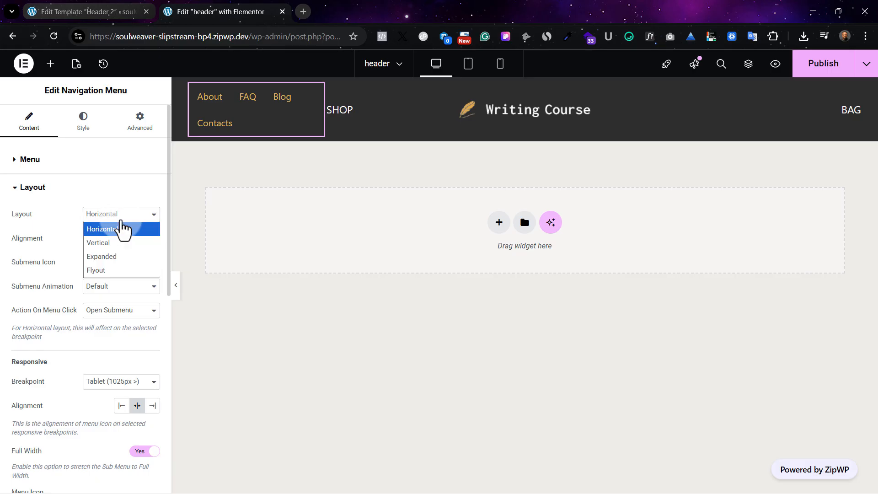
left_click(122, 271)
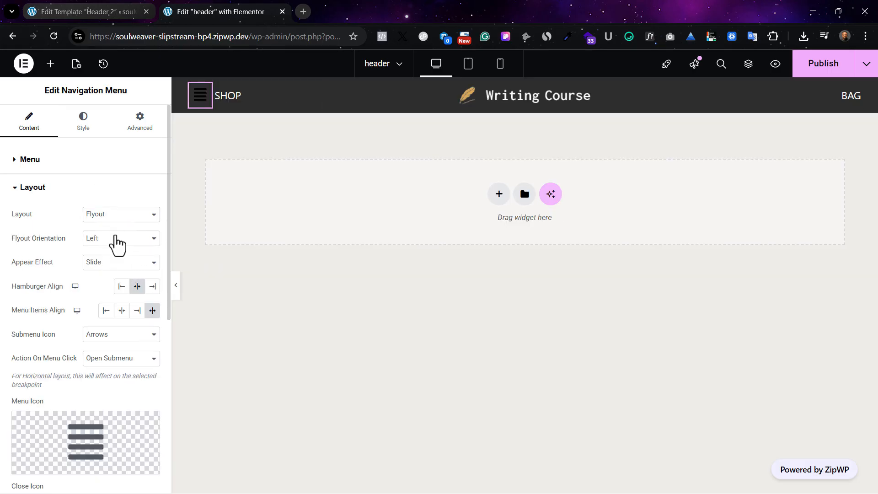
left_click(198, 100)
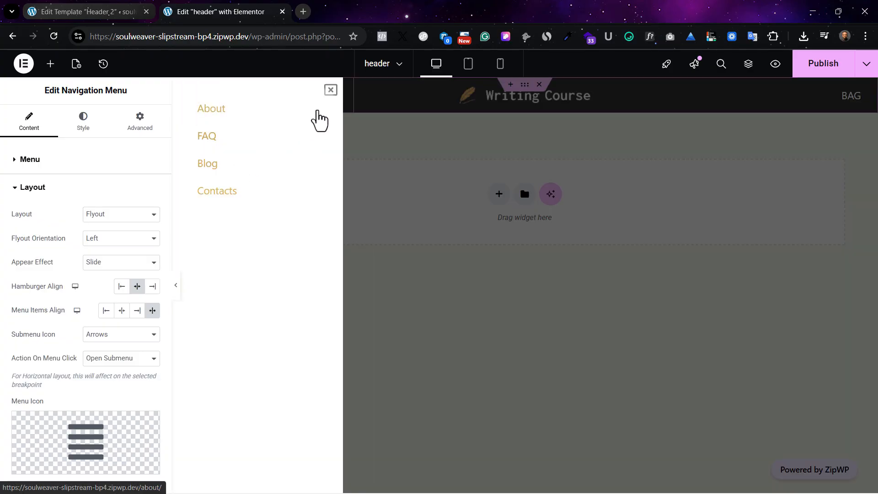
left_click(330, 90)
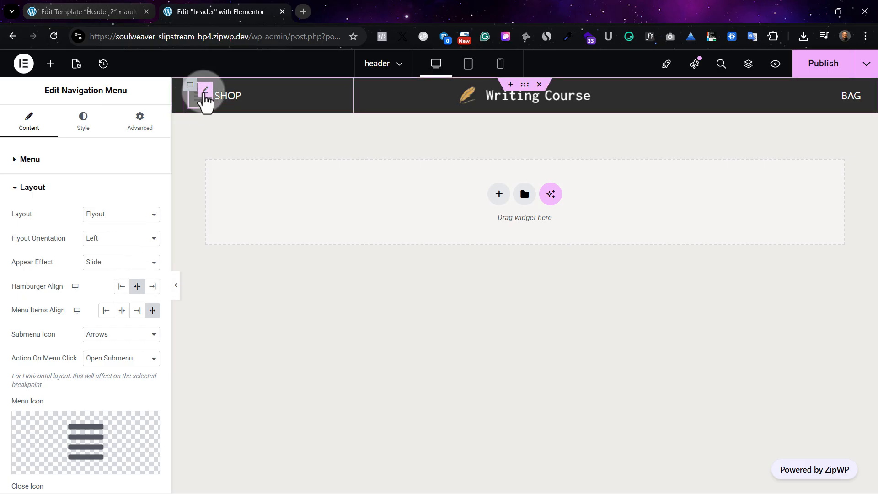
Try the hamburger menu beneath the Writing Course logo and move it back beside SHOP
left_click_drag(205, 100, 485, 110)
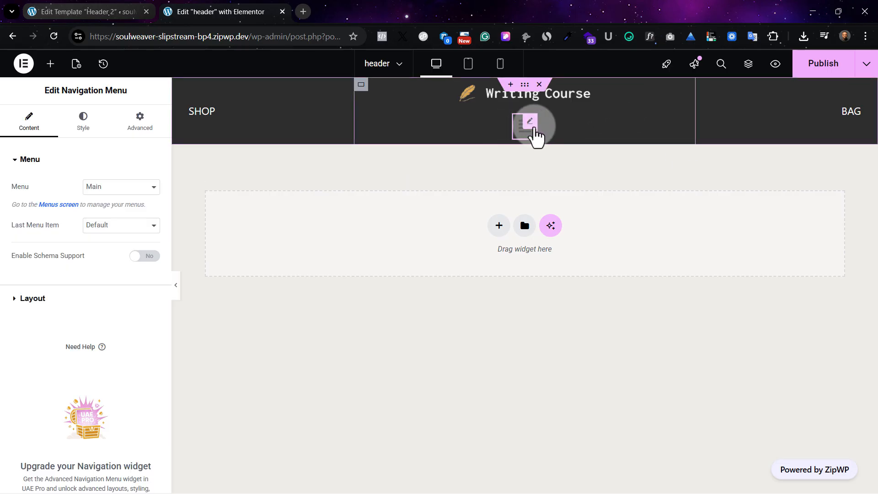
left_click_drag(532, 131, 307, 98)
Set the navigation menu's Hamburger Align to Left and reopen its menu source settings
left_click(32, 298)
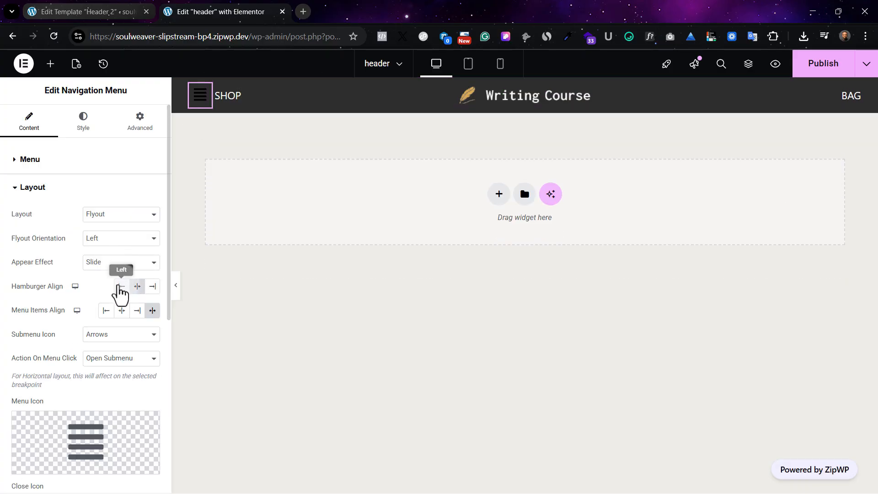
left_click(121, 288)
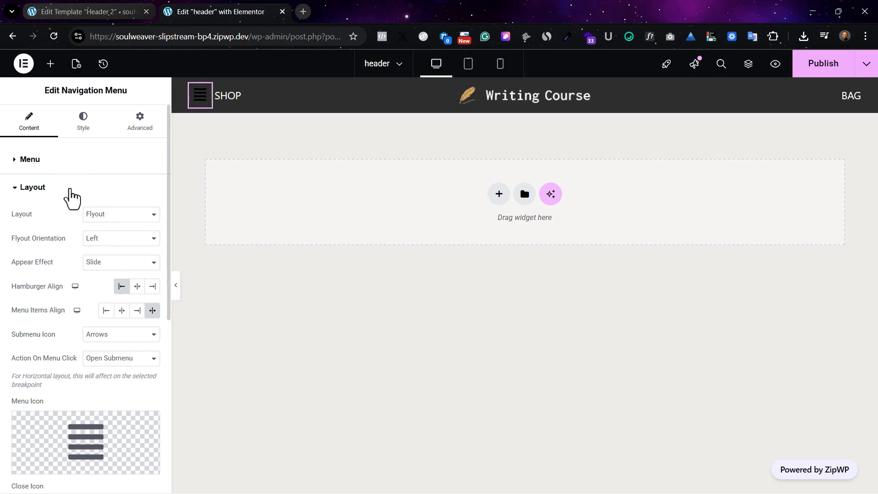
left_click(74, 165)
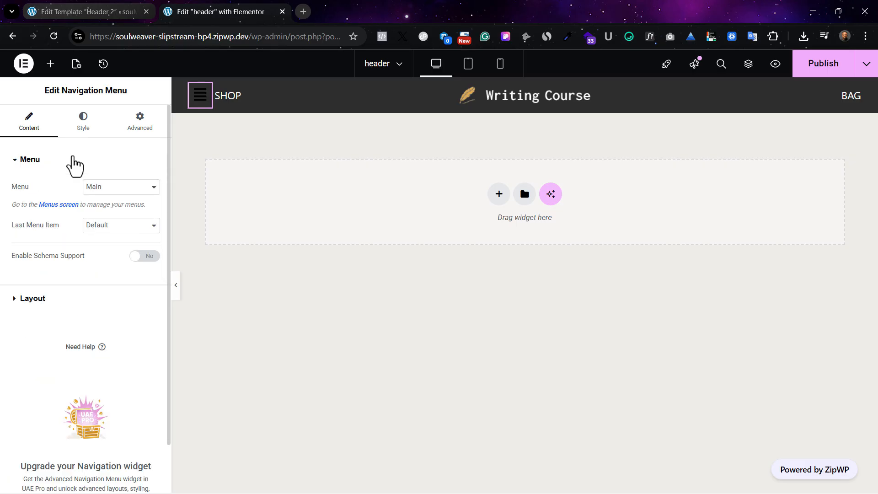
Keep Main as the navigation menu's source and change its Menu Icon to the Bars icon from the icon library
left_click(126, 183)
left_click(114, 201)
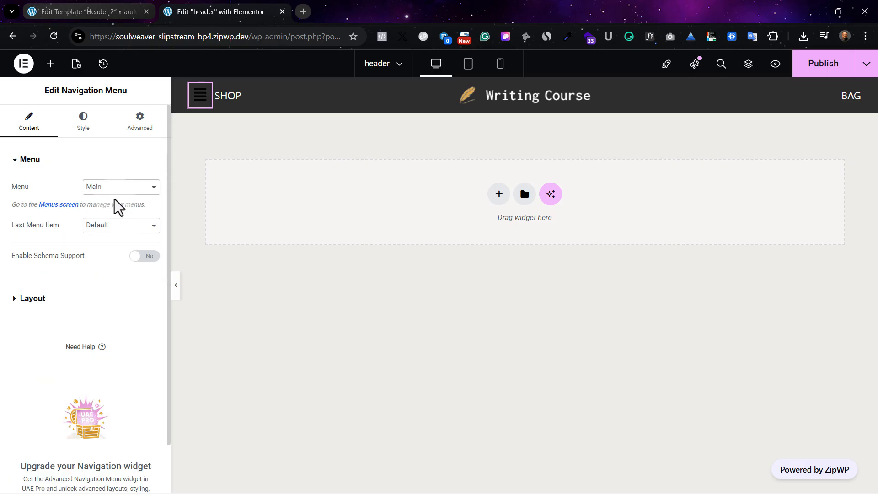
left_click(45, 303)
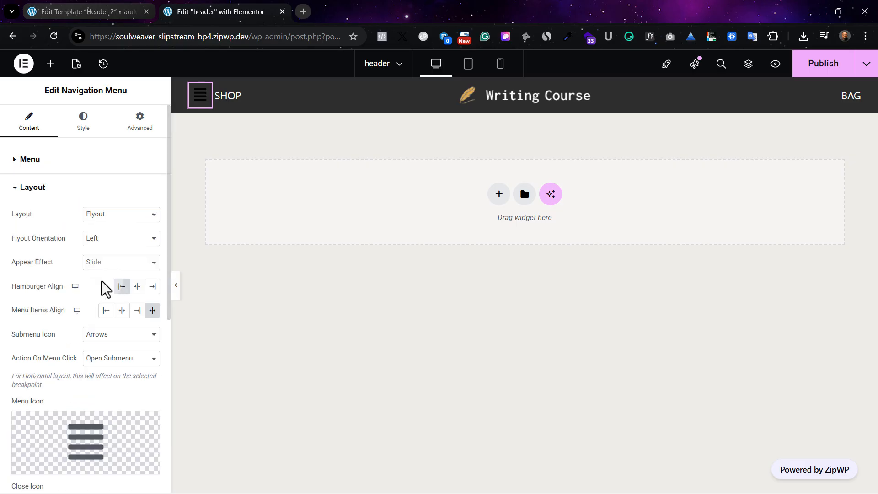
scroll(103, 315, "down", 5)
left_click(88, 196)
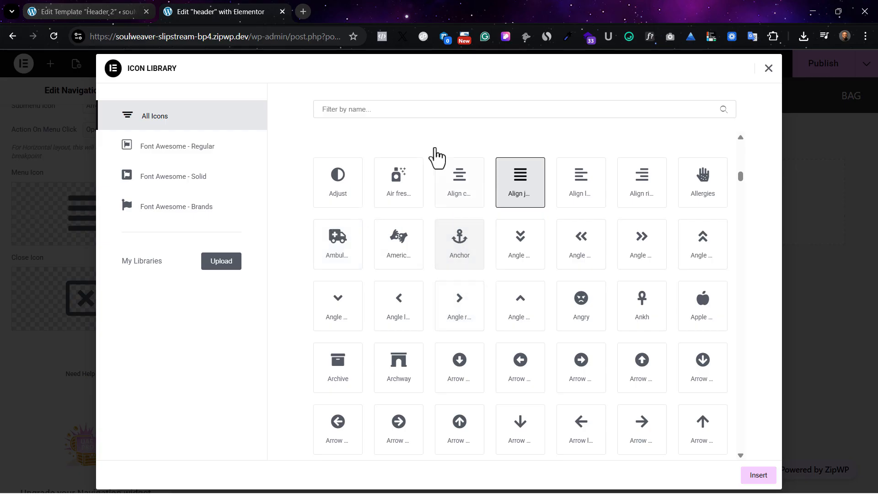
scroll(574, 221, "down", 4)
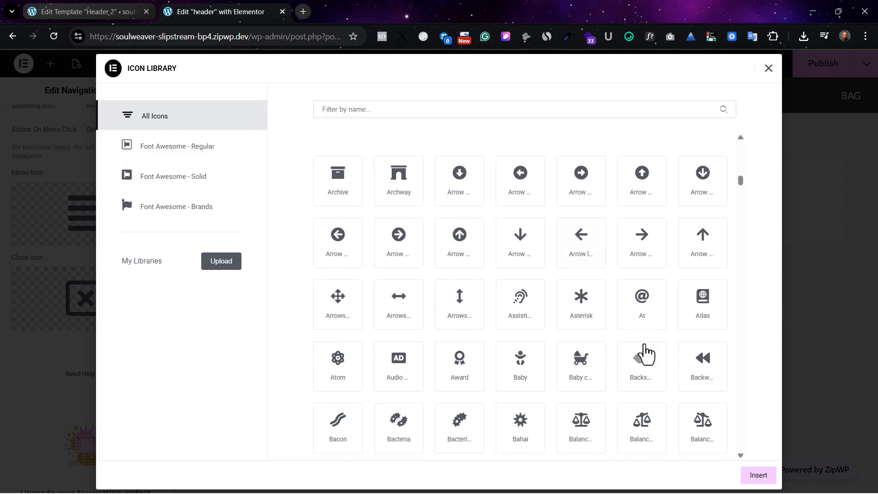
scroll(631, 347, "down", 4)
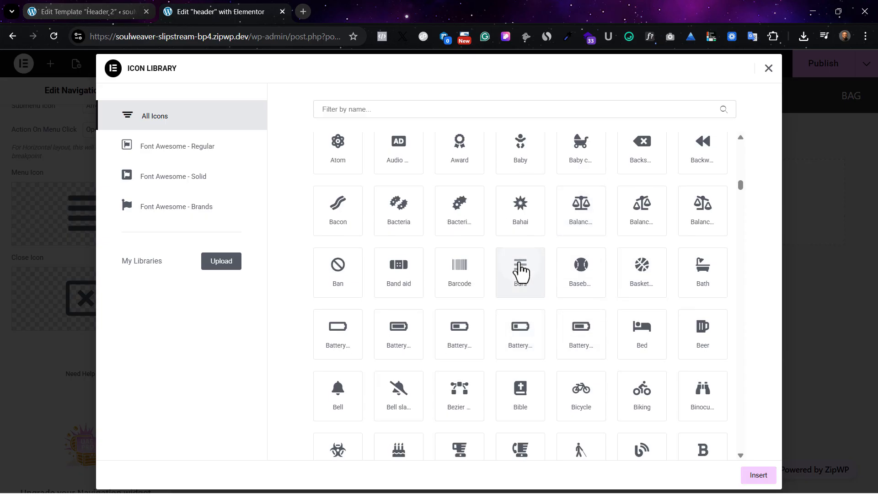
left_click(520, 271)
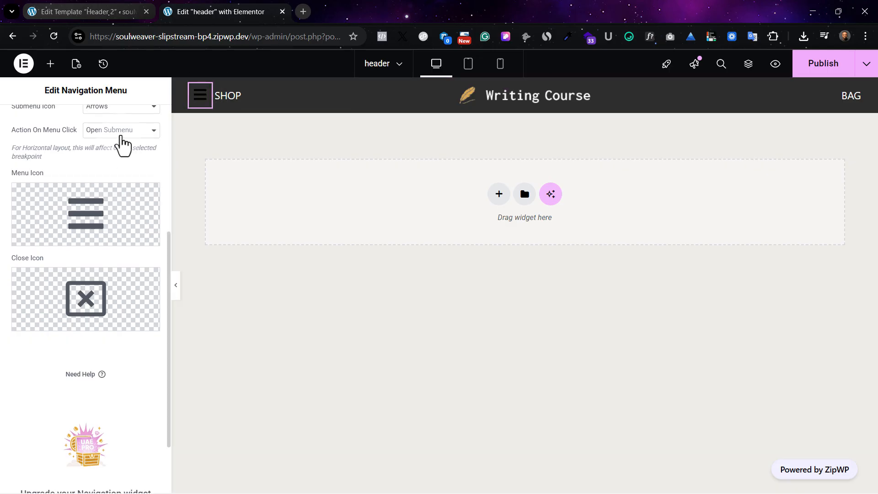
scroll(121, 137, "up", 5)
left_click(131, 181)
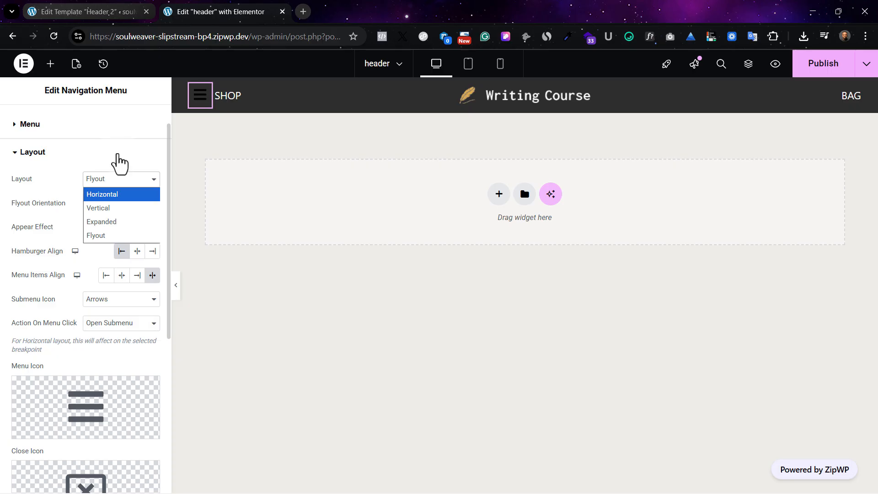
left_click(131, 361)
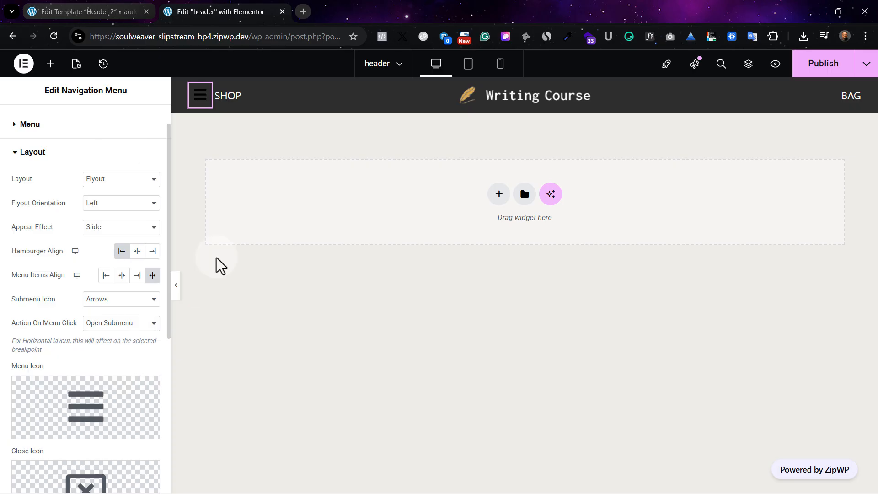
scroll(75, 304, "down", 6)
scroll(88, 182, "up", 7)
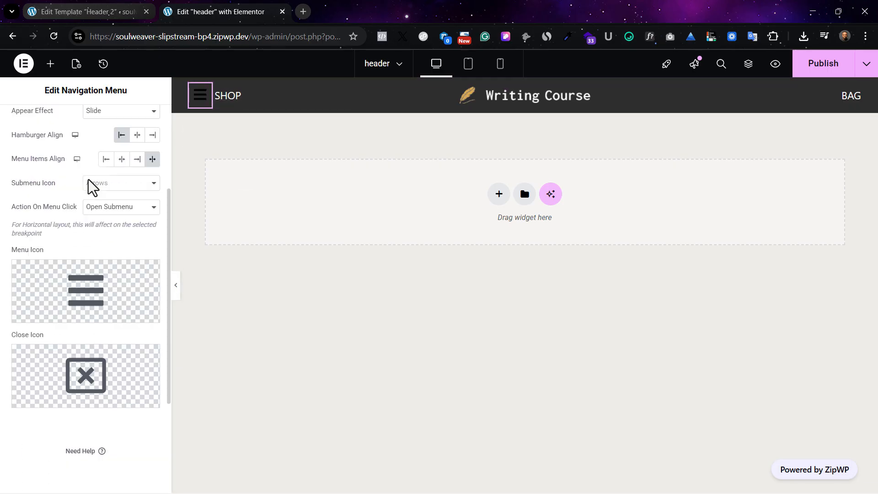
Set the normal-state menu trigger color of the hamburger icon to white, #FFFFFF
left_click(83, 135)
scroll(114, 321, "down", 5)
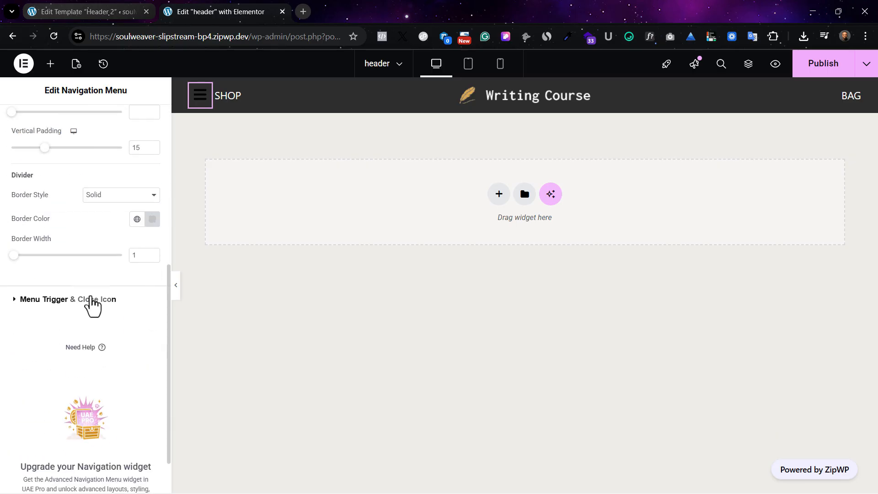
left_click(93, 303)
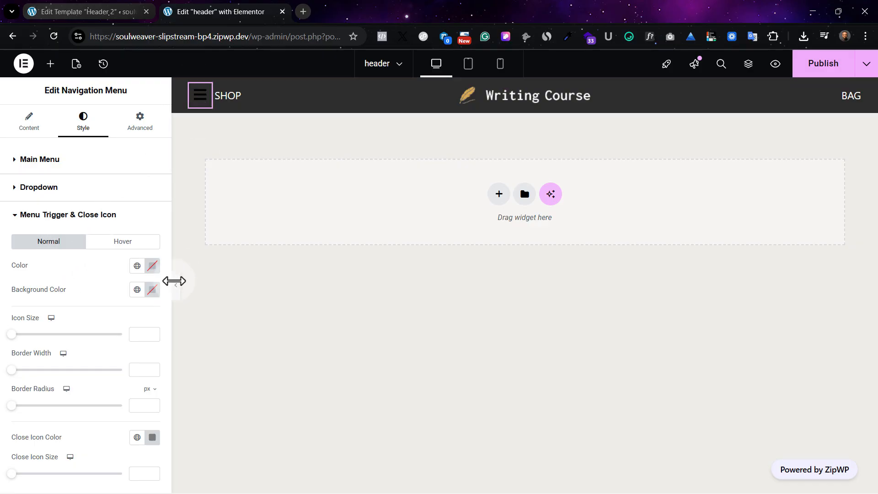
left_click(138, 267)
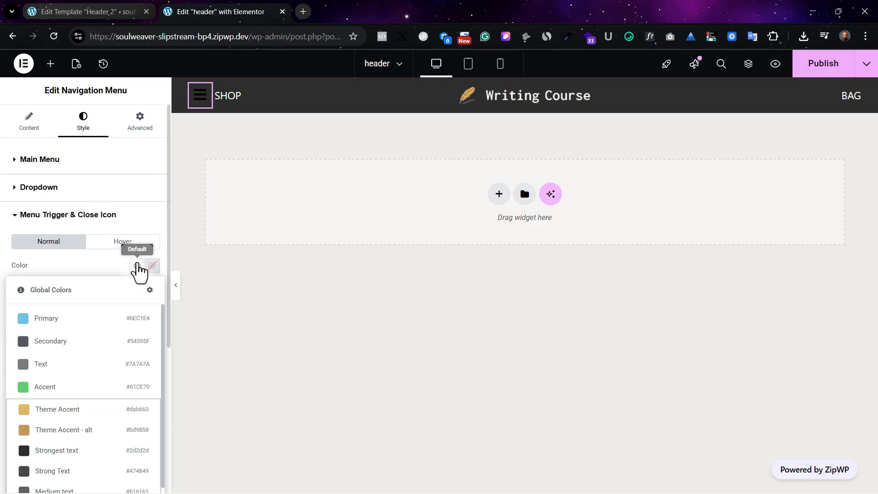
scroll(62, 449, "down", 1)
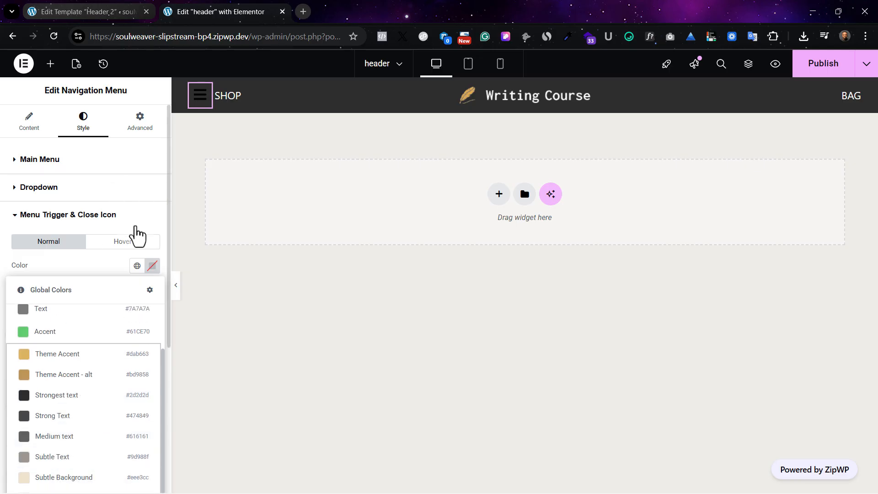
left_click(151, 269)
type("#FFFFFF")
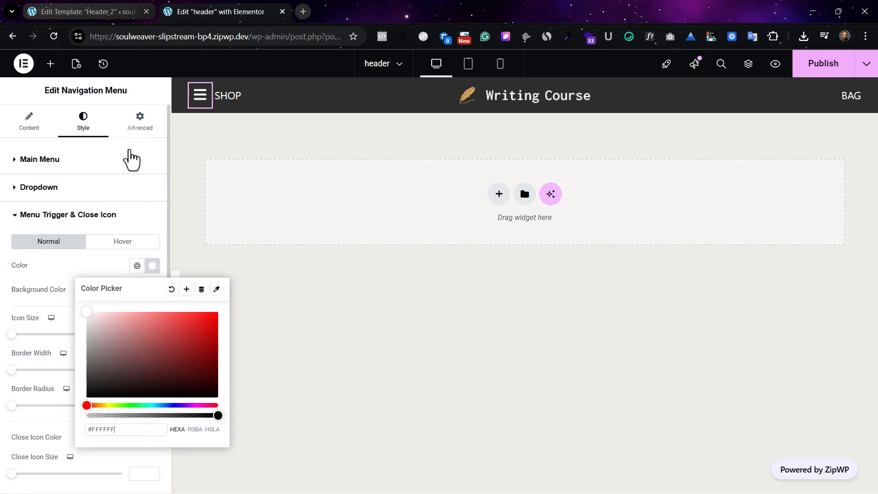
left_click(64, 276)
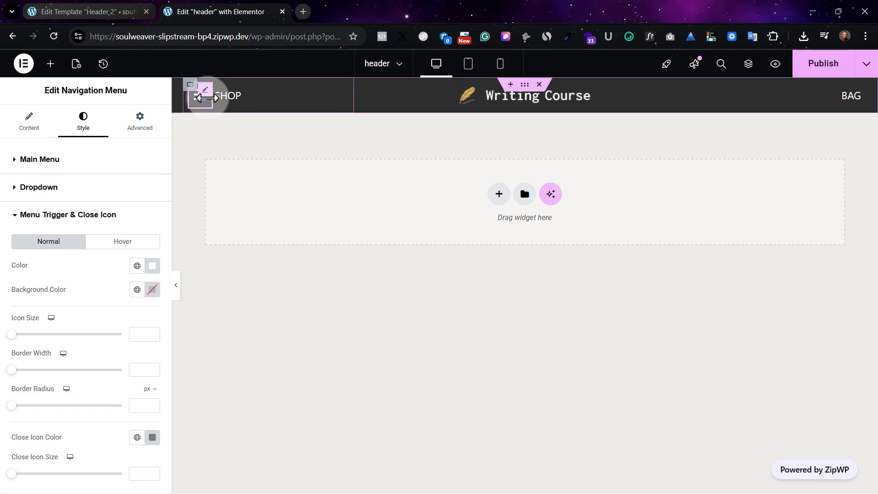
left_click(199, 100)
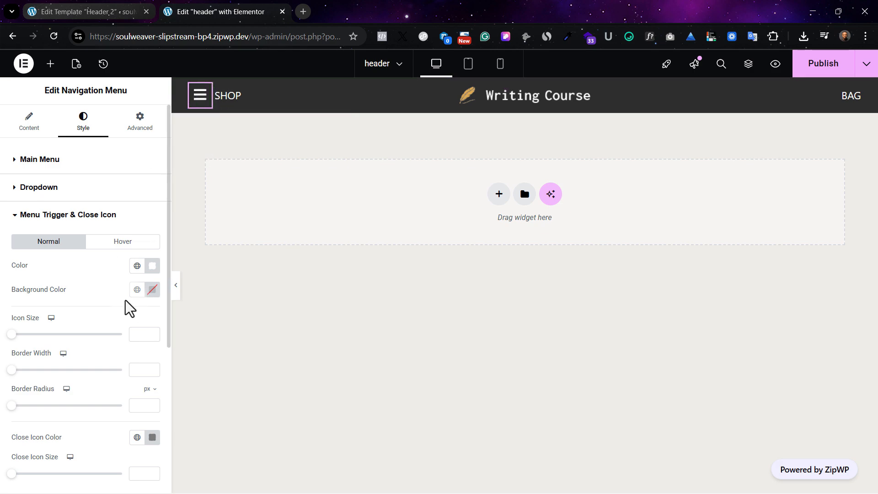
Set the menu trigger's hover color to the global color Subtle Text
scroll(114, 297, "down", 3)
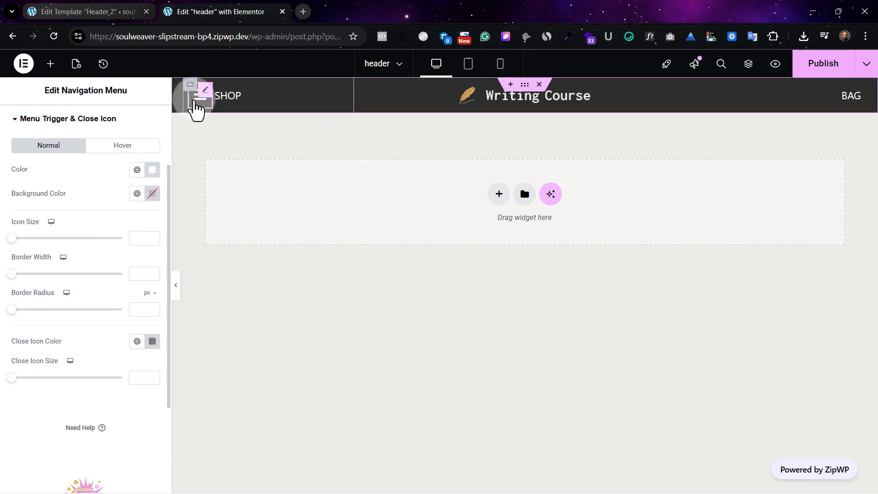
left_click(119, 150)
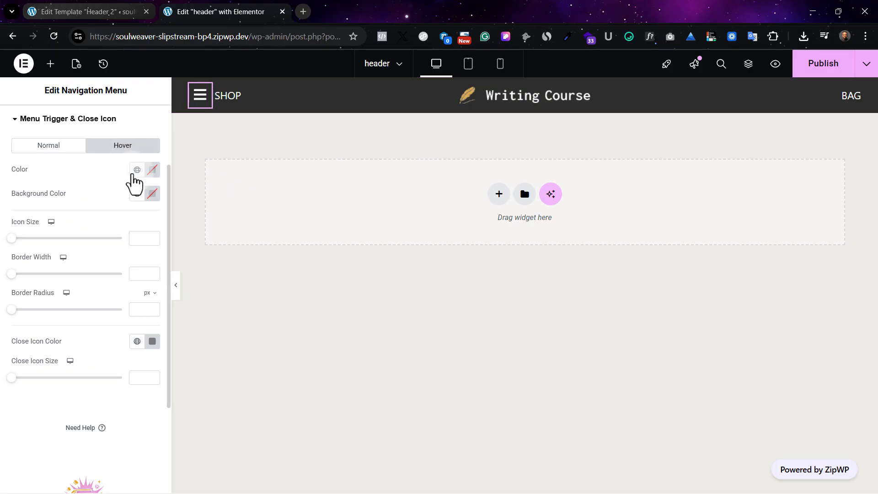
left_click(137, 170)
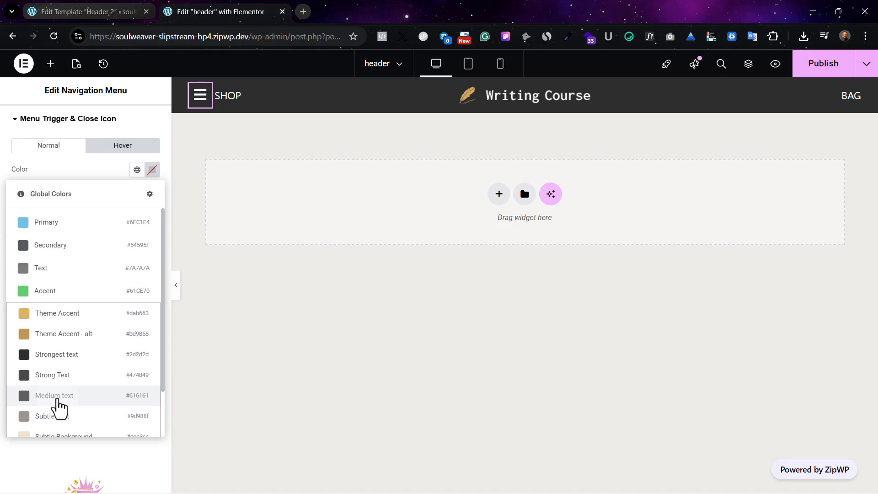
left_click(59, 420)
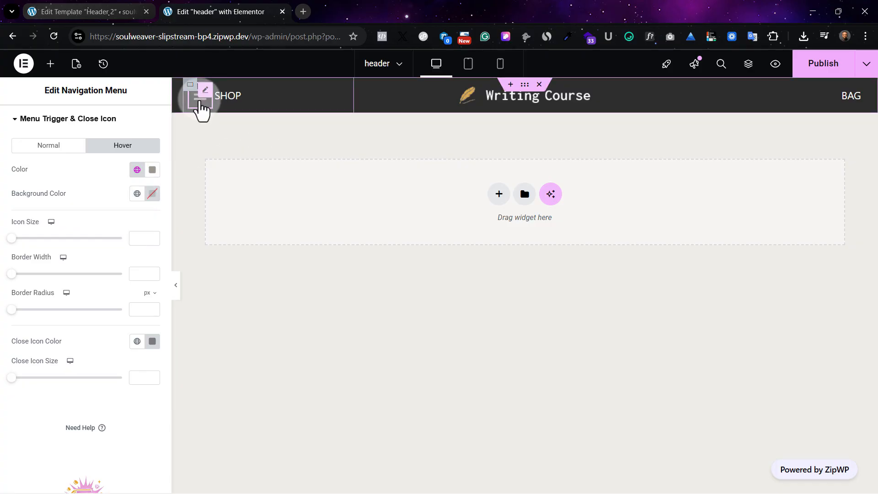
Open the flyout panel and set its Main Menu background color to the global color Strongest text
left_click(201, 99)
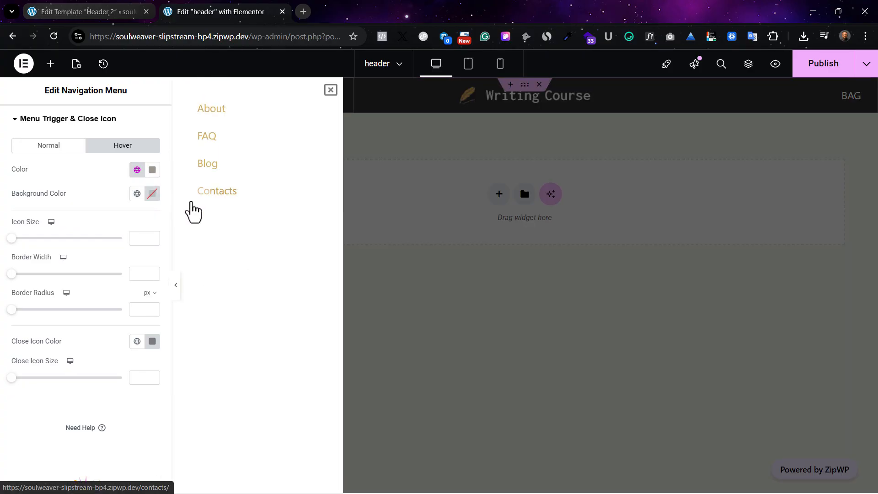
scroll(101, 231, "up", 2)
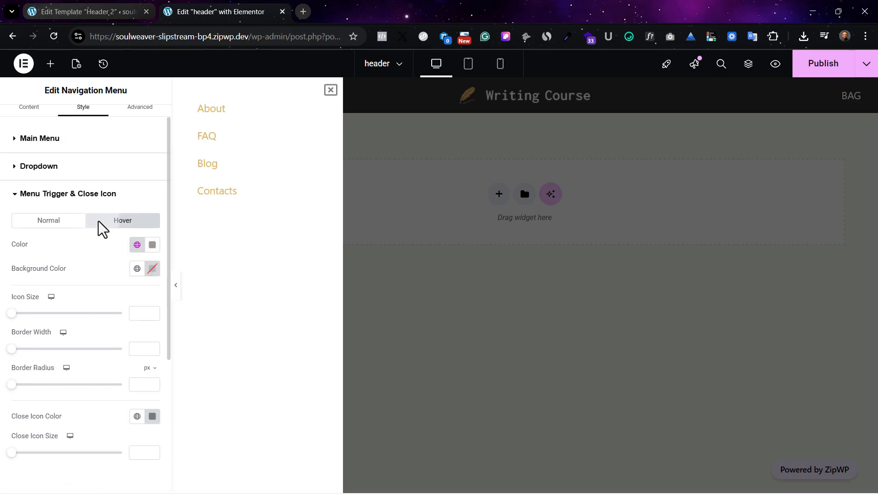
left_click(51, 194)
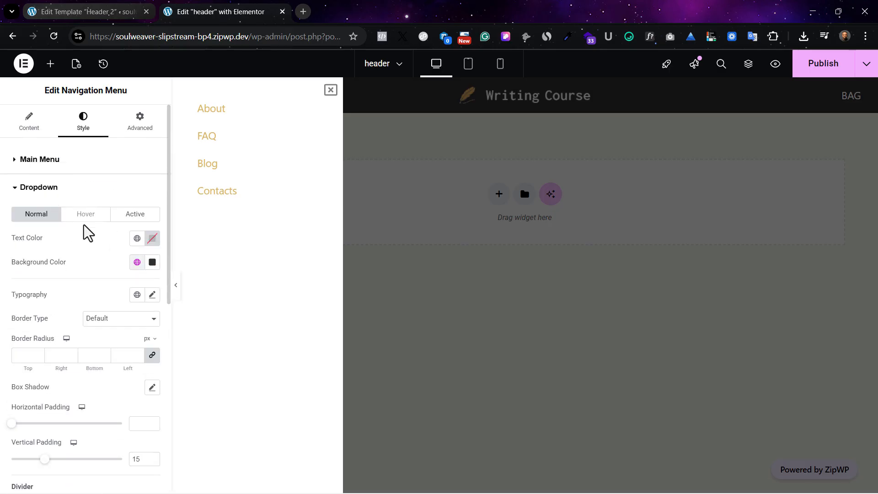
left_click(36, 188)
left_click(45, 161)
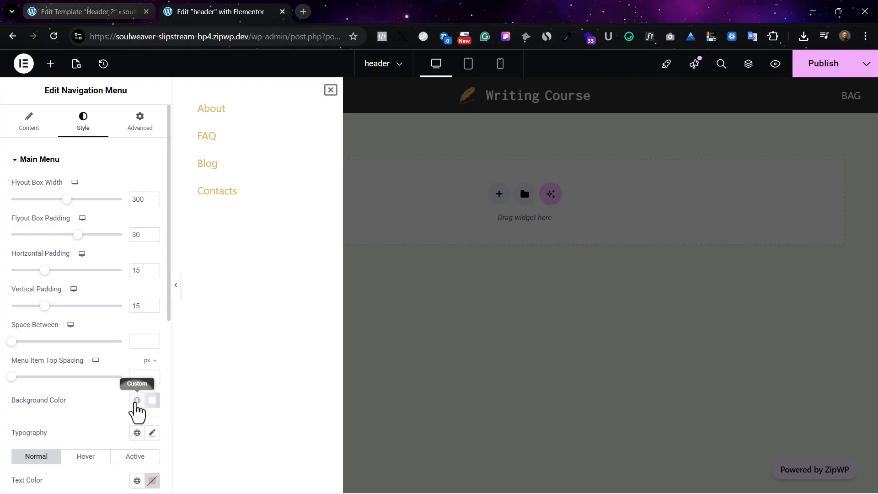
left_click(138, 401)
scroll(73, 329, "down", 1)
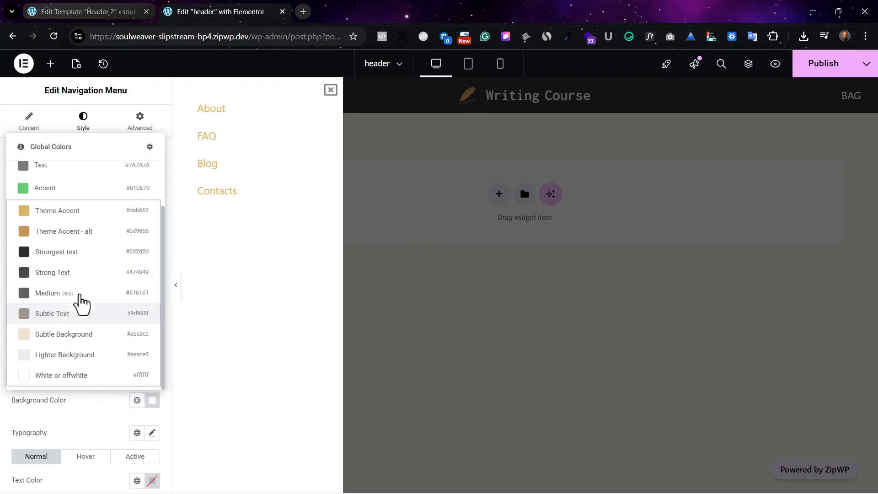
left_click(80, 298)
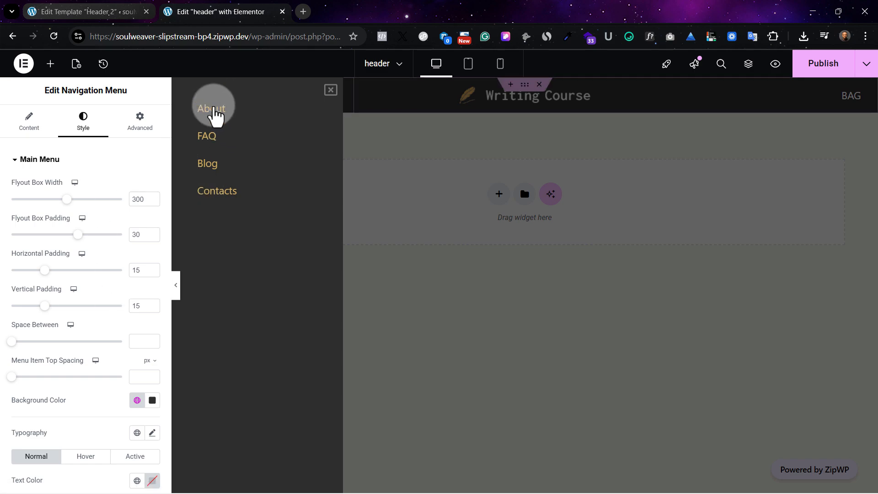
Review the Menu Trigger & Close Icon style settings and close the flyout panel
left_click(35, 170)
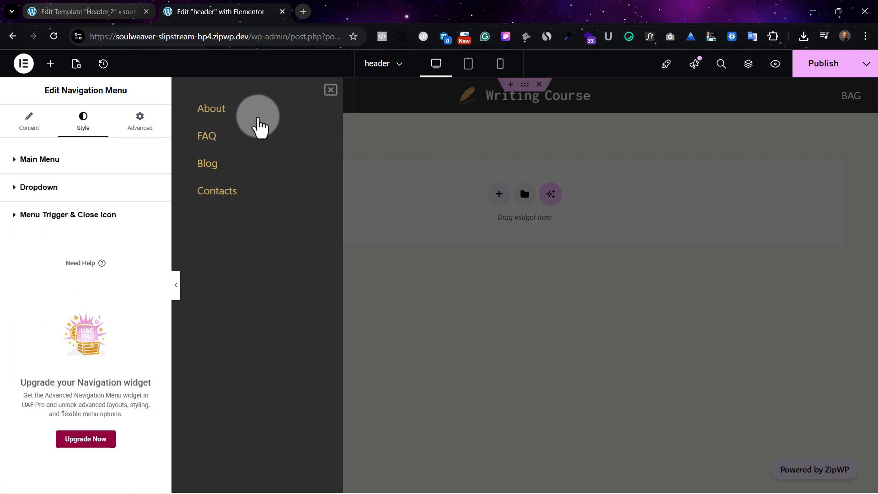
left_click(84, 215)
scroll(100, 306, "down", 5)
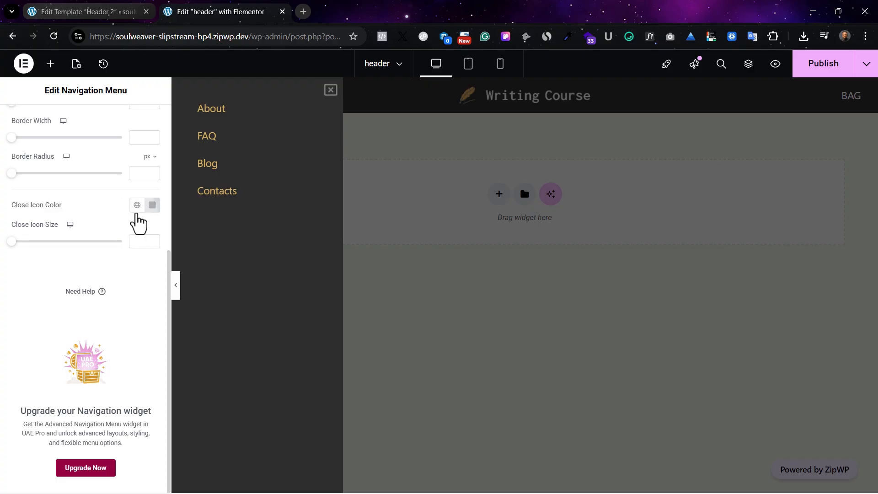
scroll(69, 170, "up", 5)
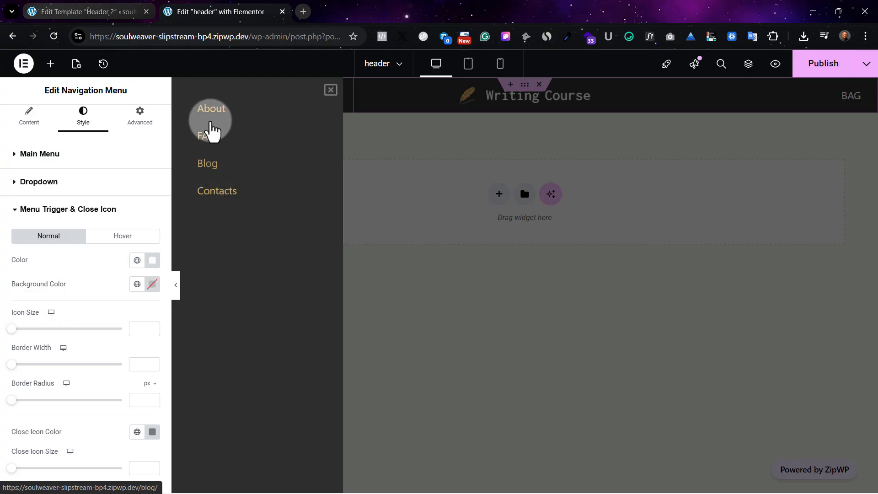
left_click(329, 91)
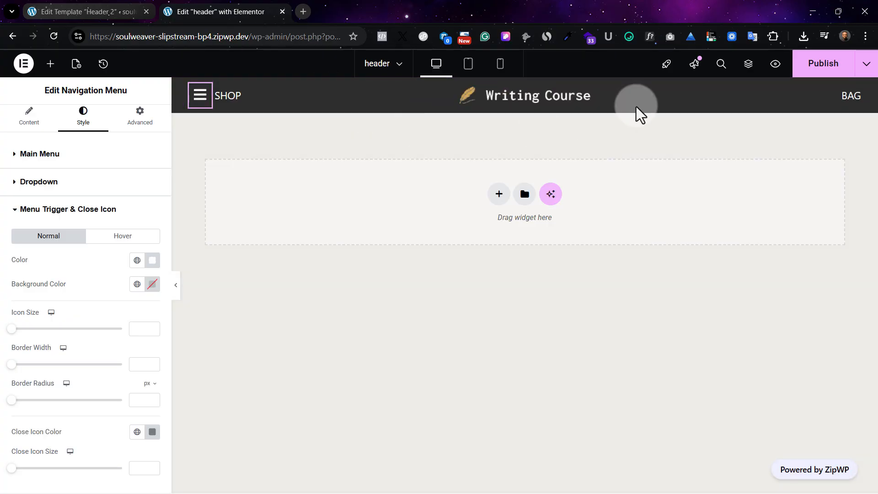
Publish the header and test opening and closing its flyout menu in the page preview
left_click(837, 68)
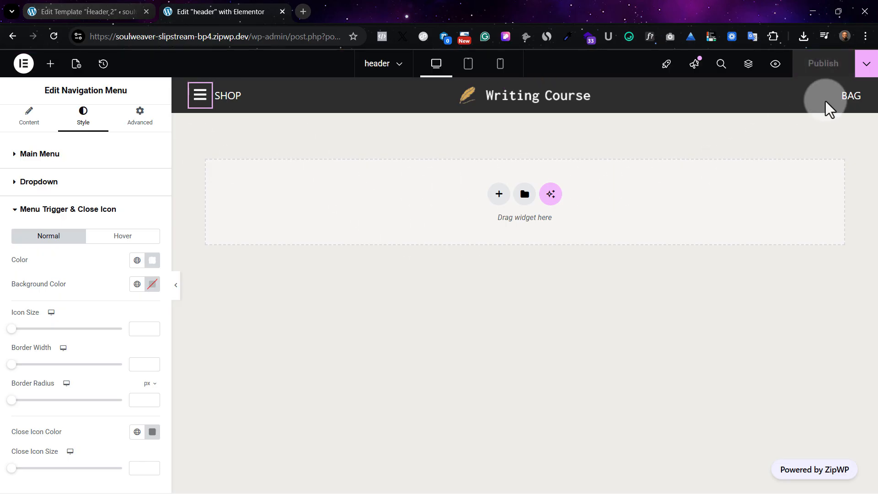
left_click(776, 66)
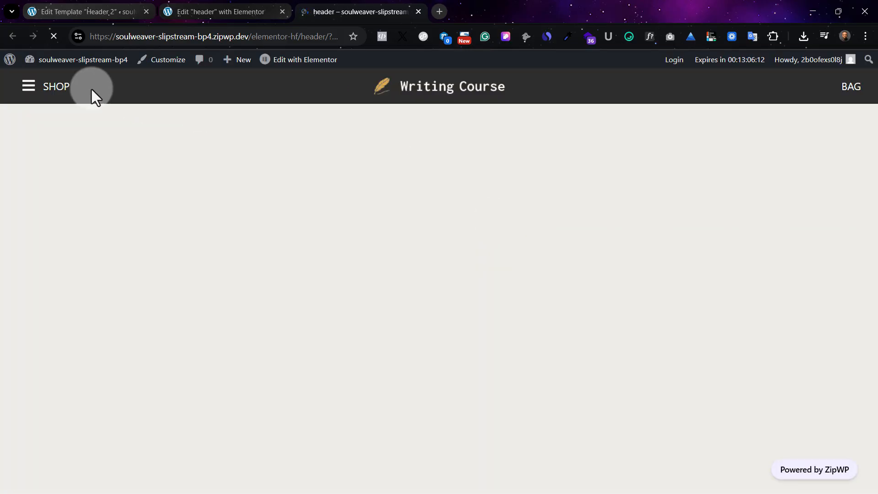
left_click(28, 87)
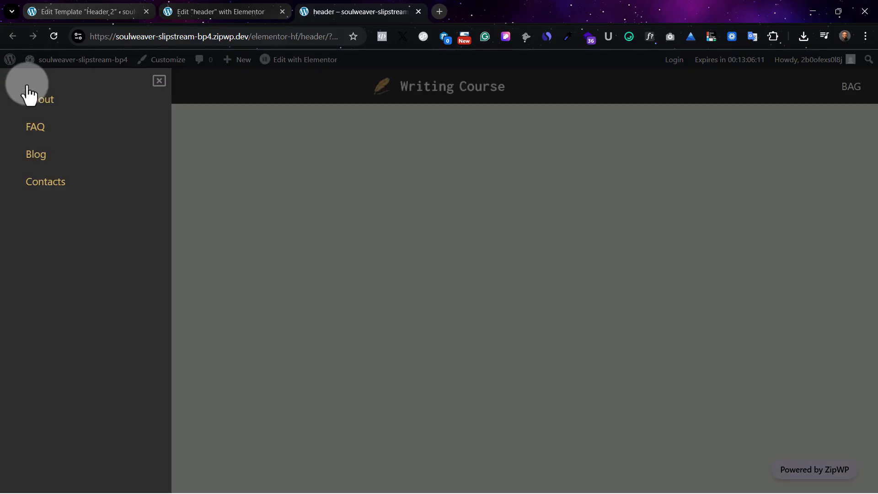
left_click(159, 83)
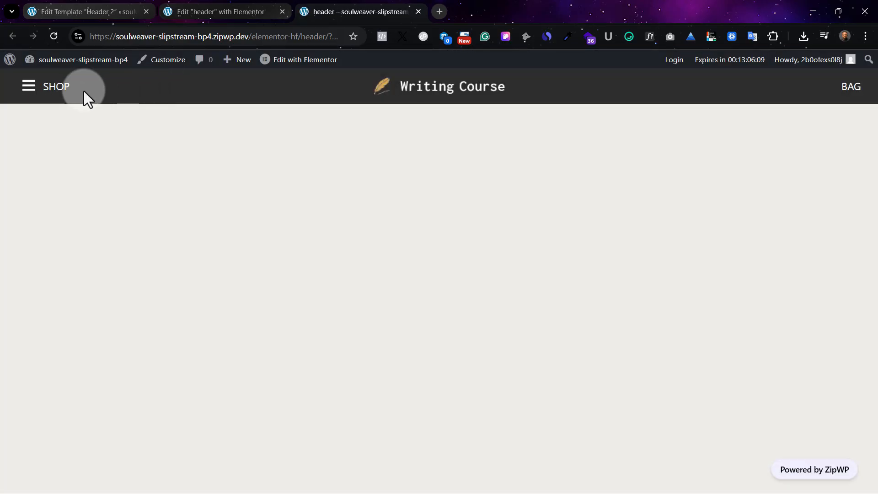
Inspect the previewed header in the browser's iPhone XR device emulation and test opening and closing the flyout menu
right_click(177, 172)
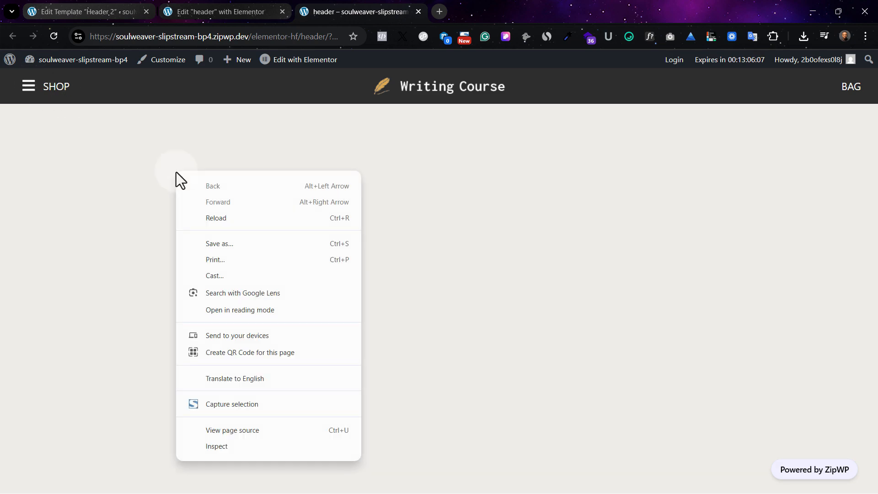
left_click(262, 443)
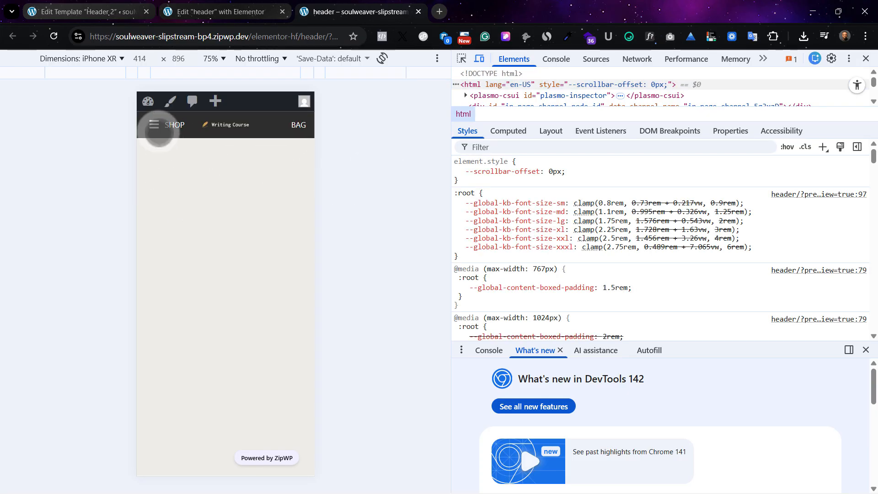
left_click(158, 125)
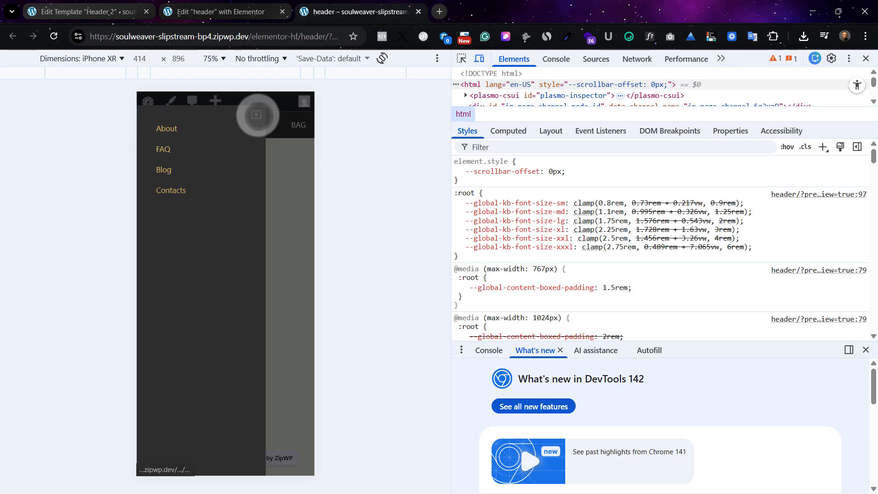
left_click(255, 114)
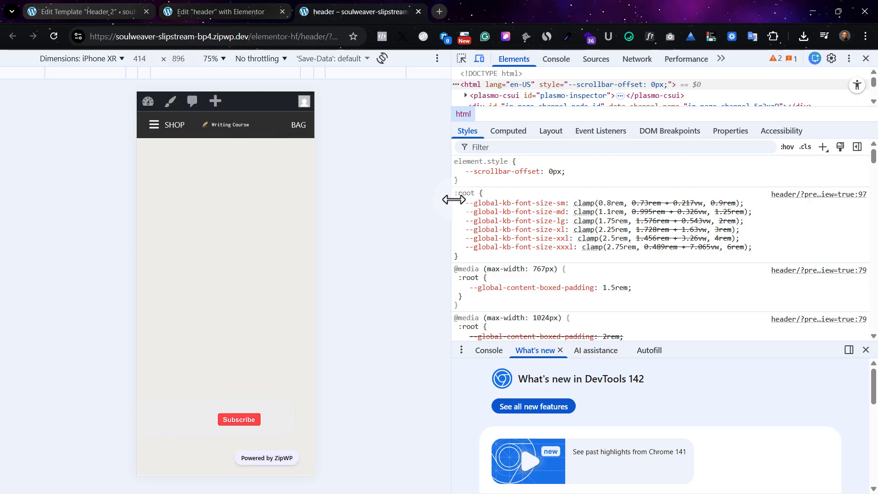